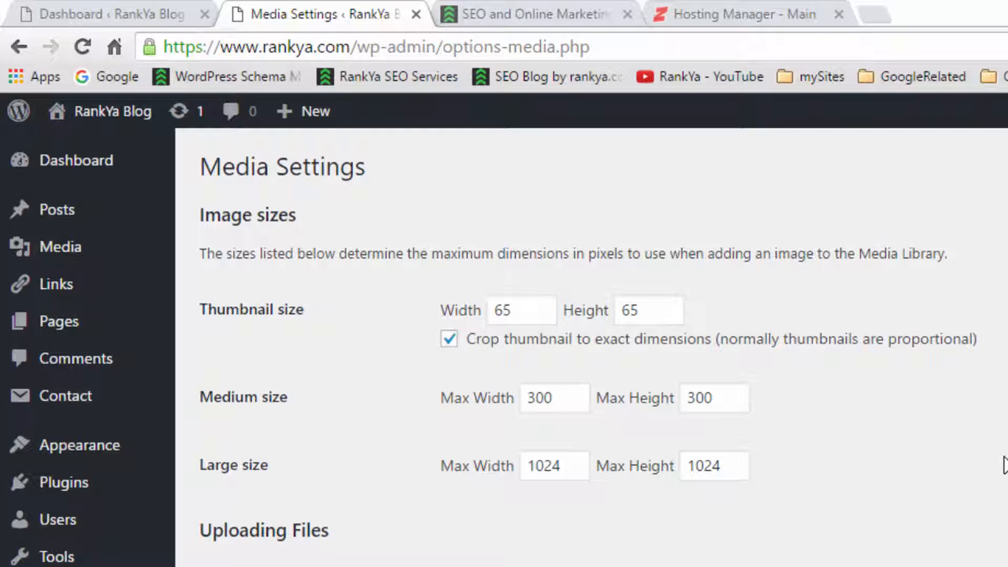
- Set the thumbnail size to a width of 100 and a height of 100 in Media Settings
double_click(505, 311)
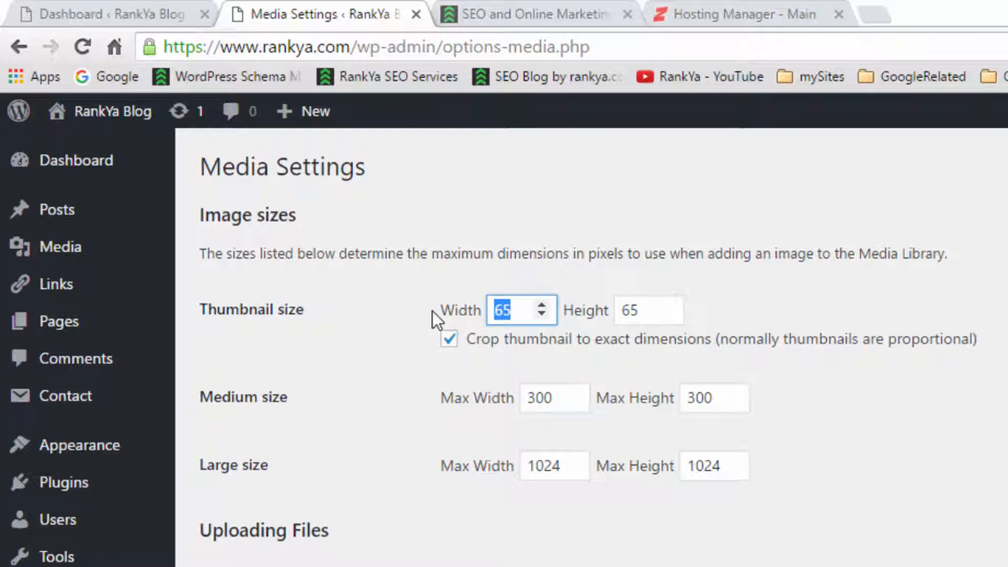
type("100")
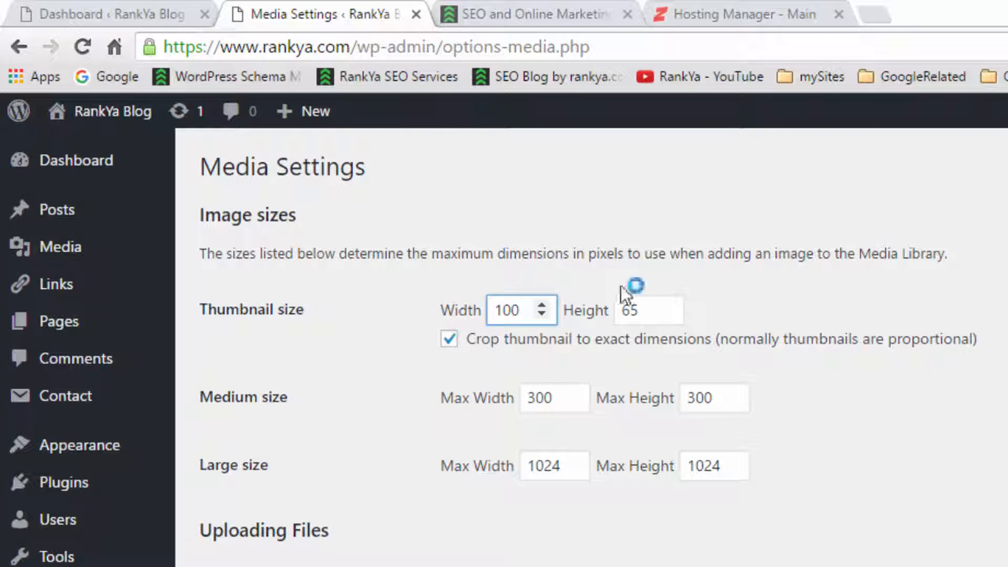
double_click(639, 310)
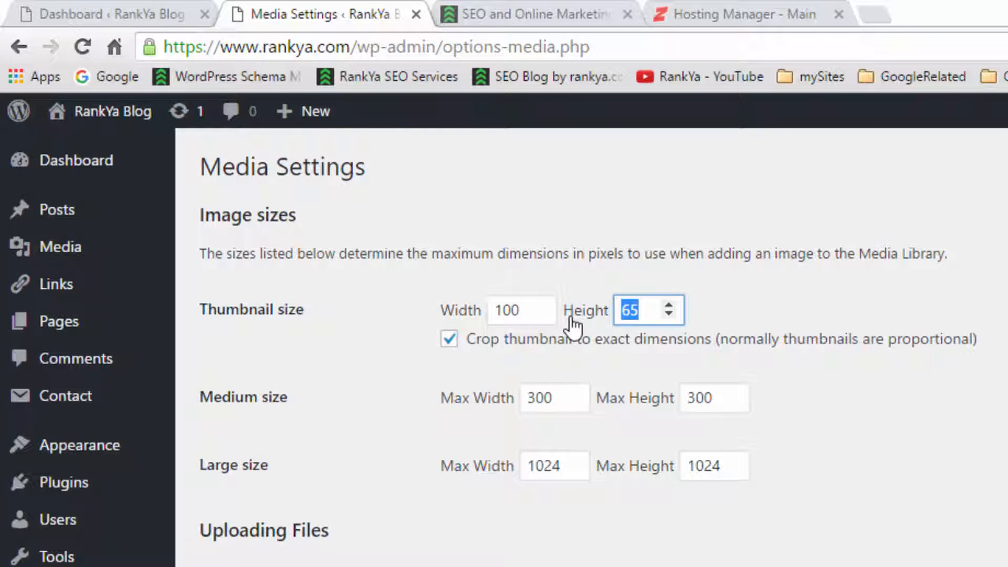
type("100")
double_click(557, 465)
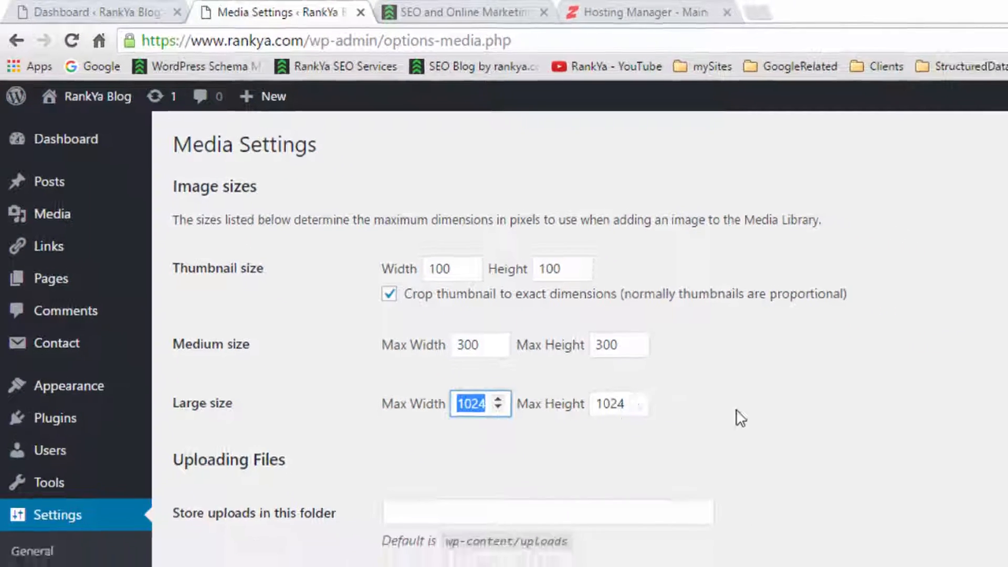
left_click(835, 458)
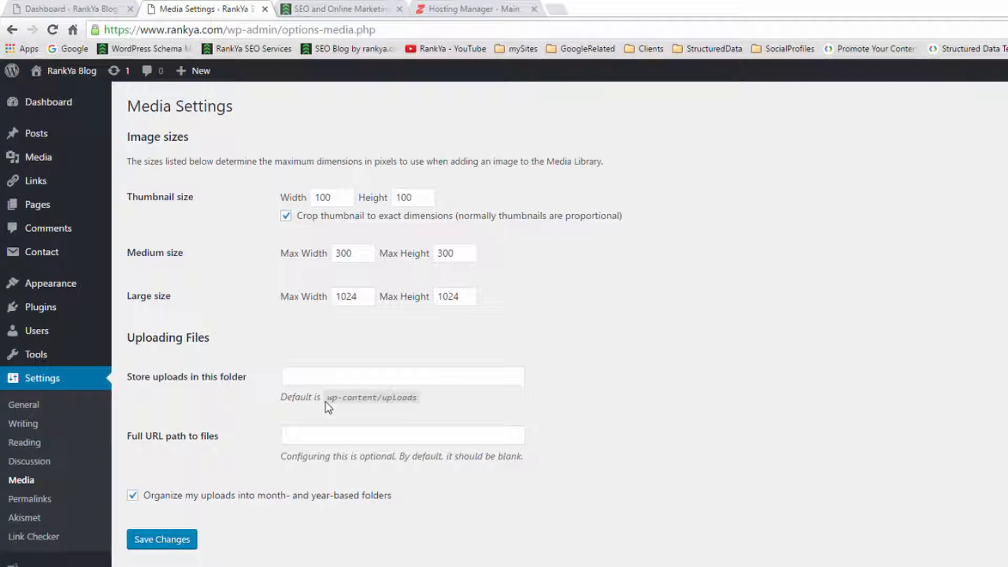
left_click_drag(327, 402, 440, 400)
key("ctrl+c")
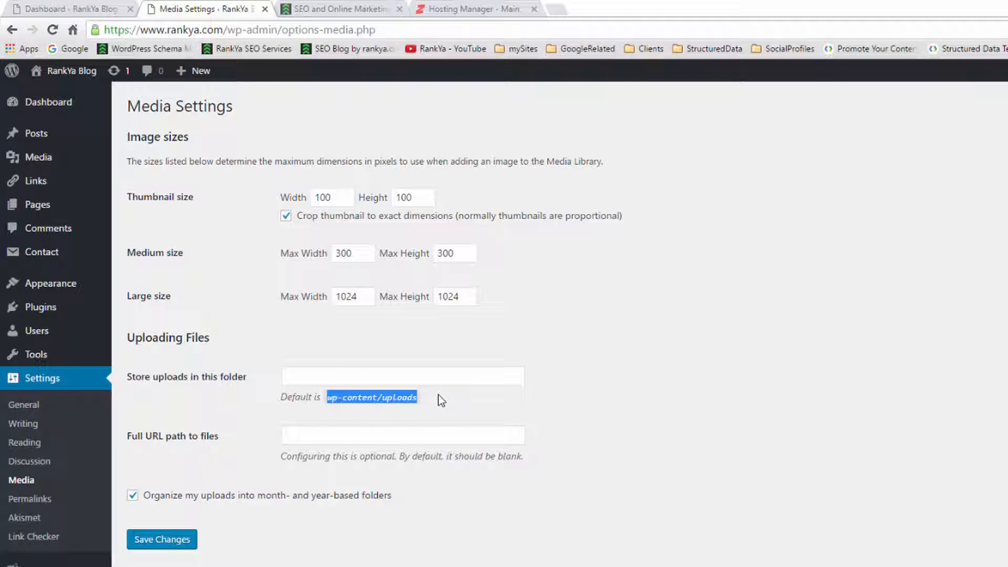
left_click(381, 371)
key("ctrl+v")
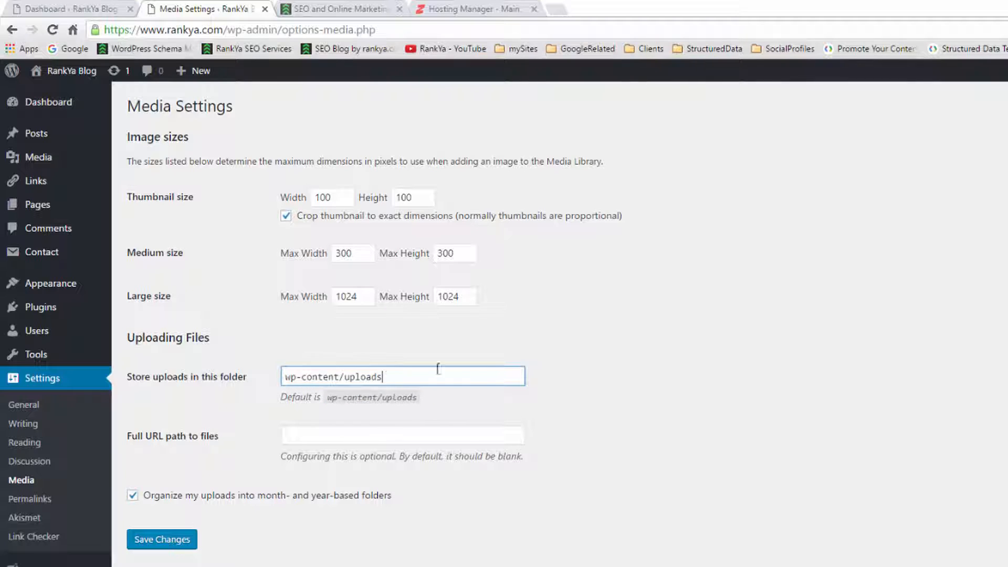
key("ctrl+a")
key("BackSpace")
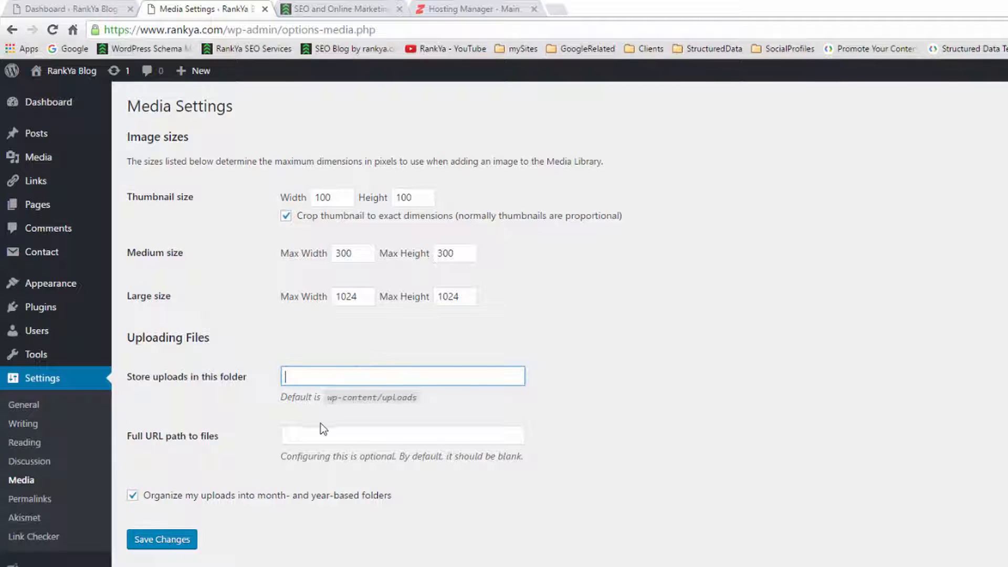
- Open the document root of rankya.com.au in the hosting File Manager and browse to the wp-content/uploads folder
left_click(455, 8)
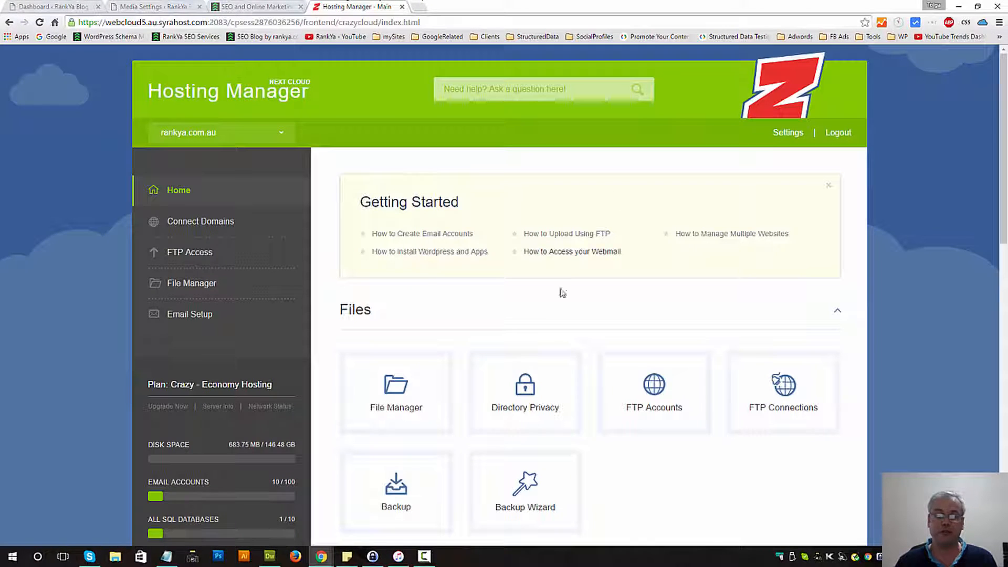
left_click(419, 401)
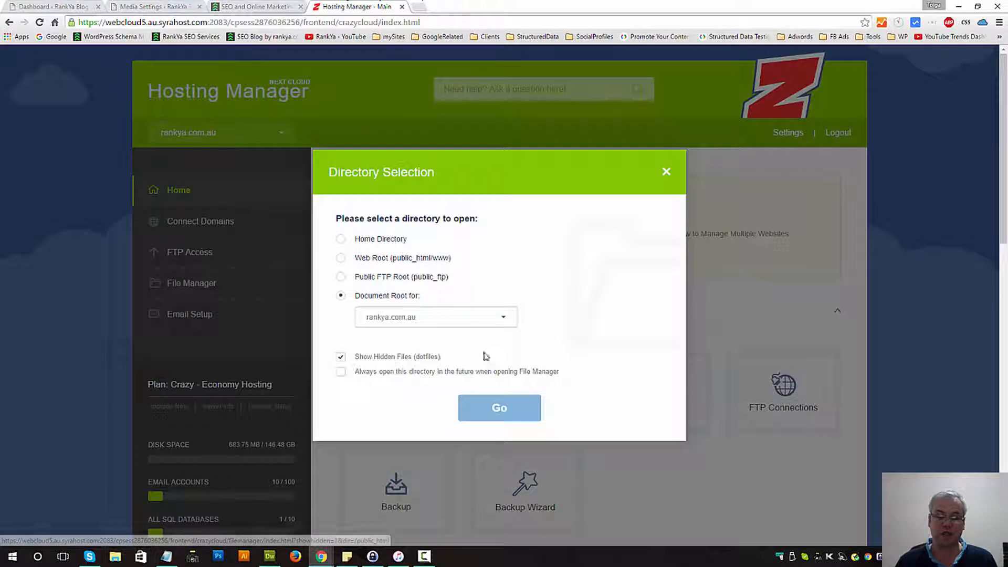
left_click(499, 408)
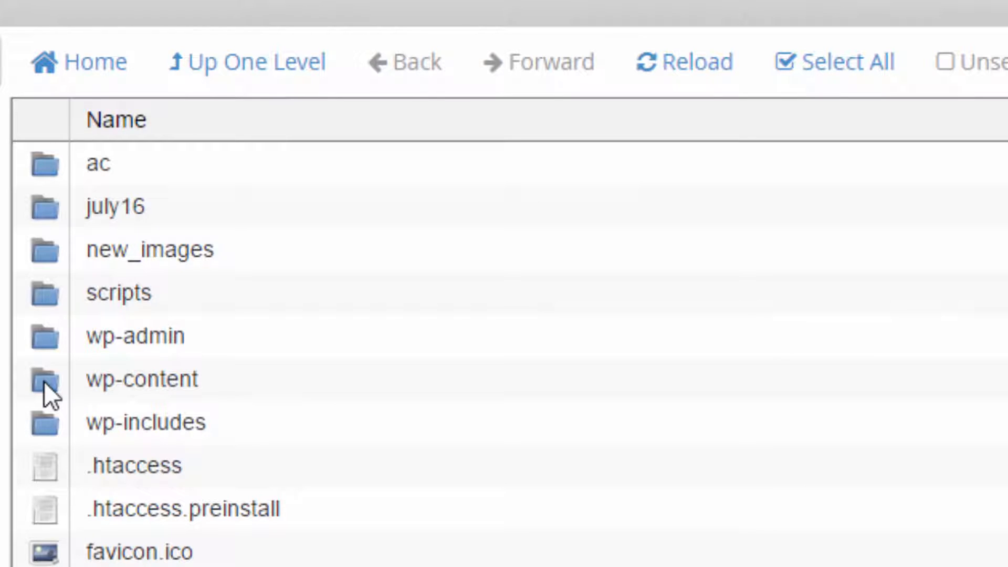
double_click(44, 381)
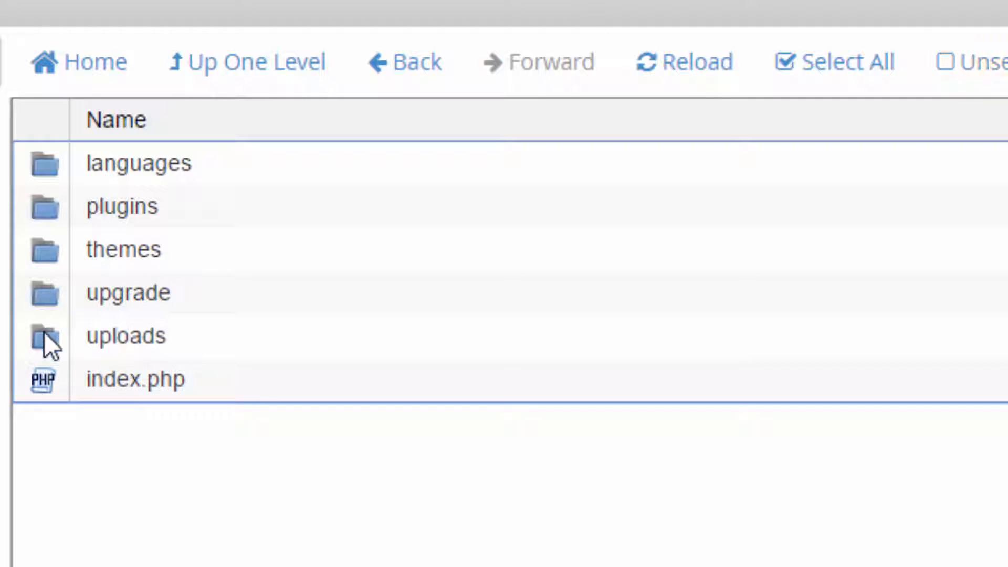
double_click(45, 332)
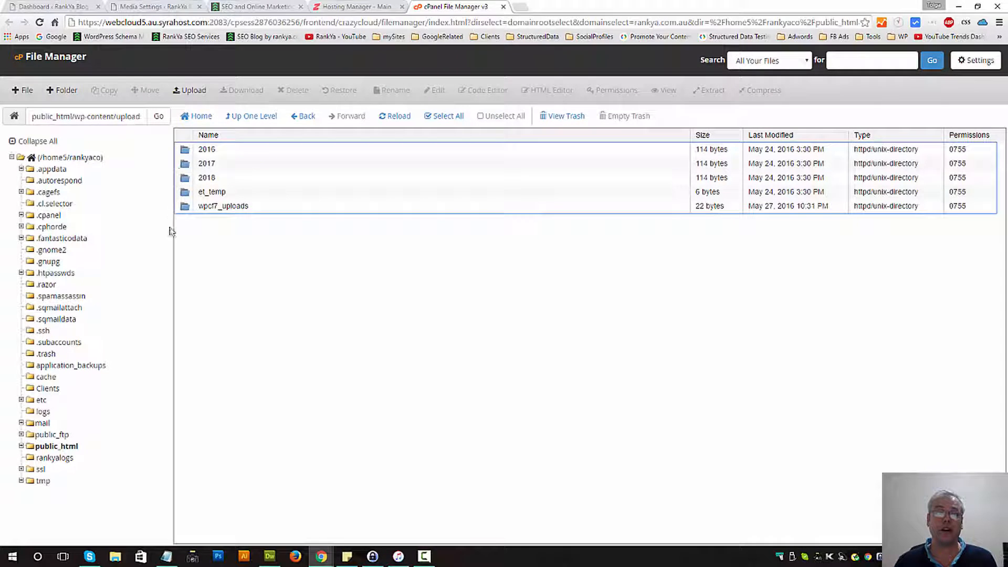
left_click(152, 7)
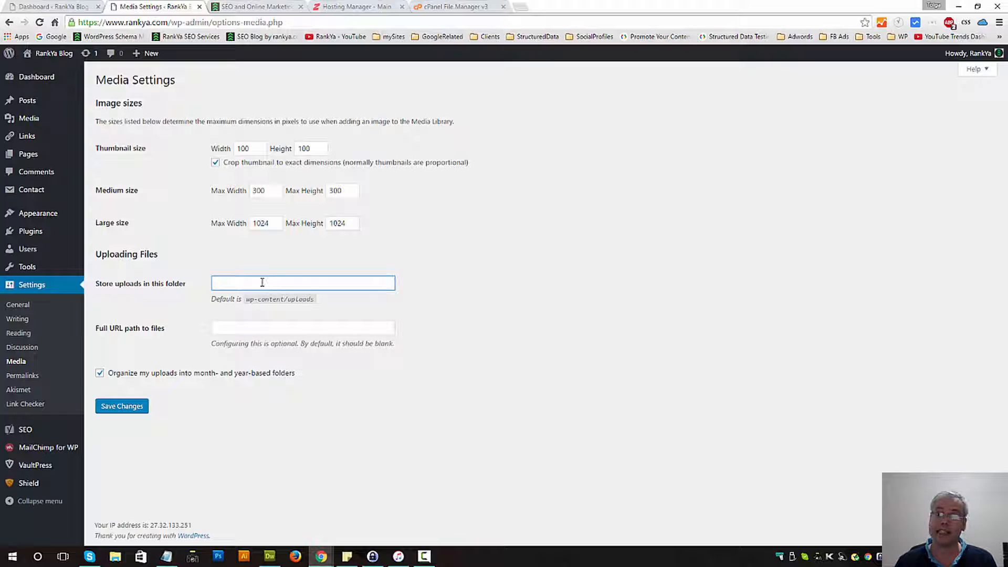
- Create a new folder named myimages inside public_html in File Manager and open it
left_click(428, 7)
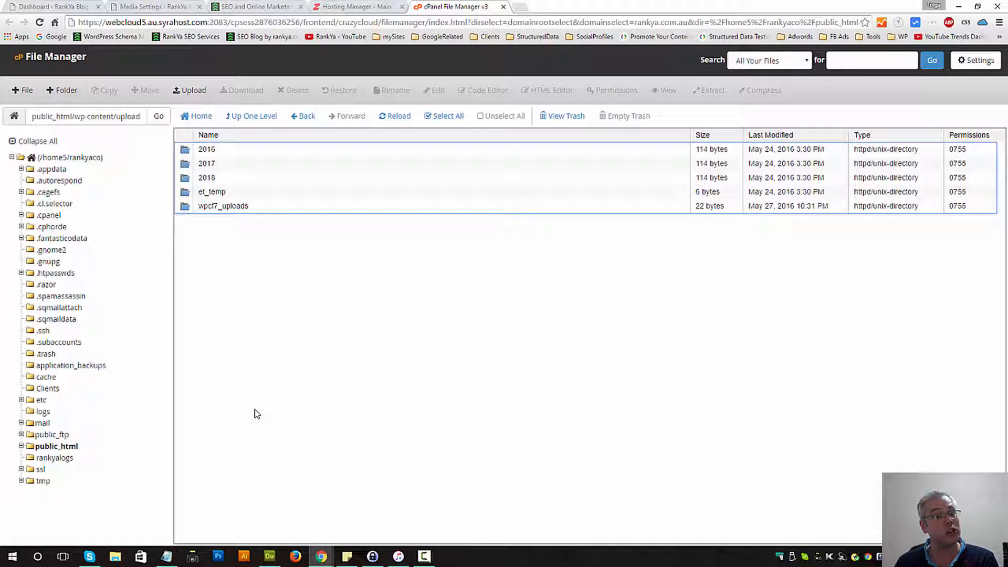
left_click(56, 445)
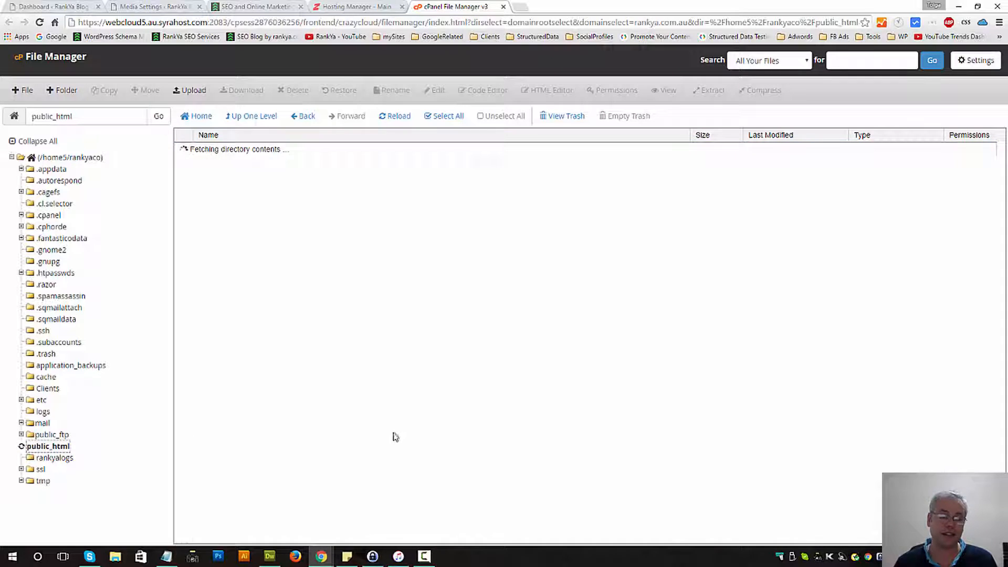
left_click(62, 91)
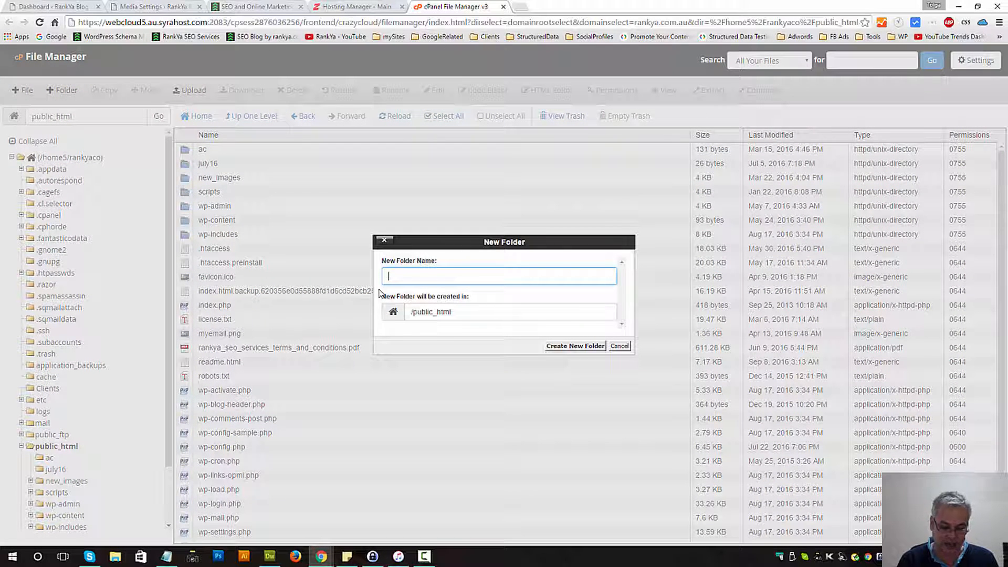
type("myimages")
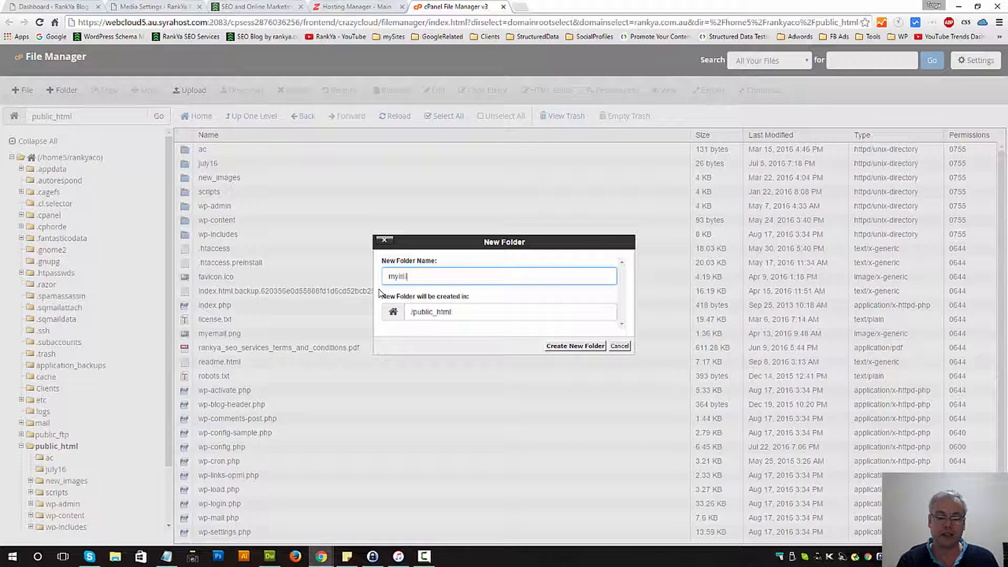
left_click(576, 347)
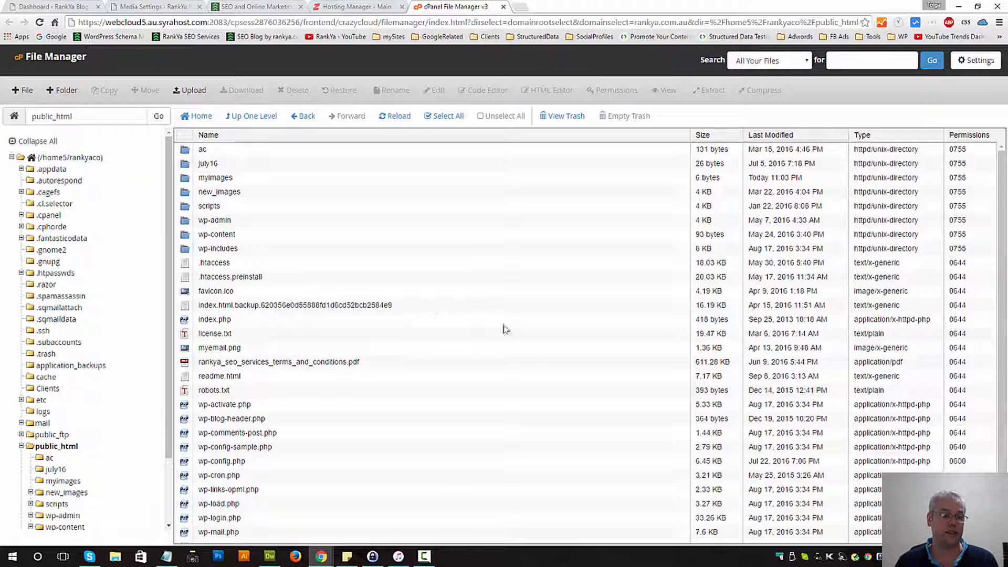
double_click(187, 179)
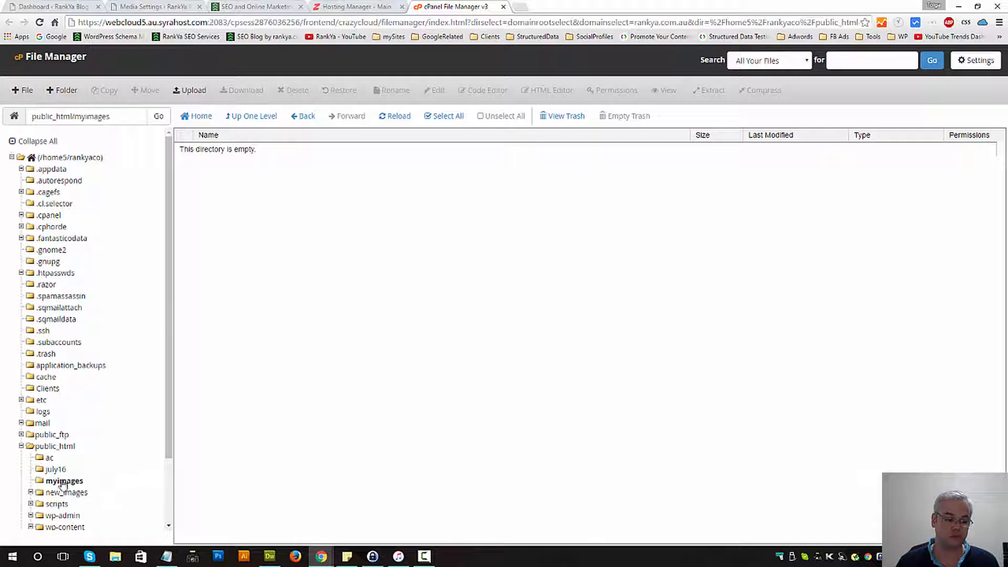
- Look up the home directory path in File Manager and set the media uploads storage folder to /home5/rankyaco/public_html/myimages/
left_click(178, 6)
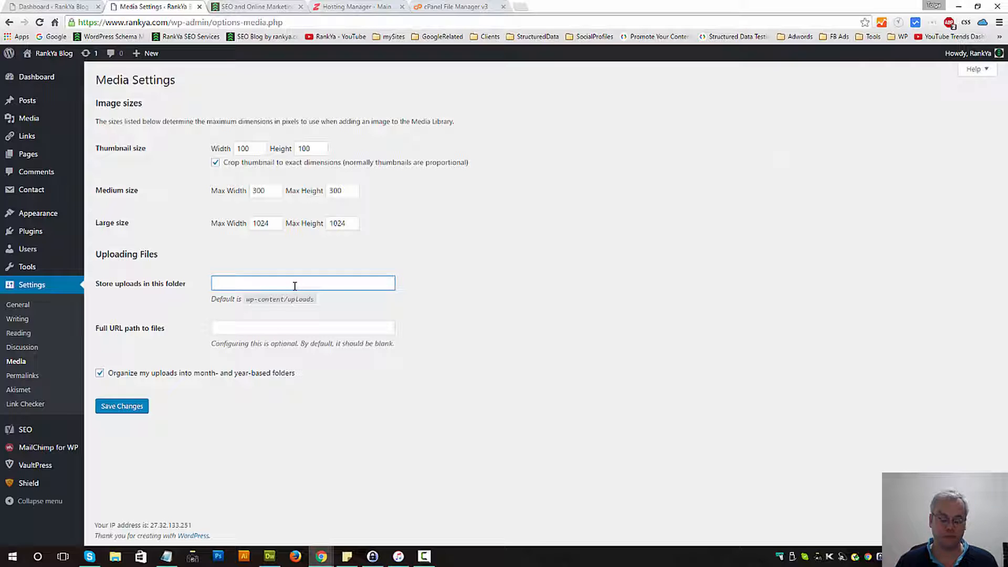
left_click(436, 6)
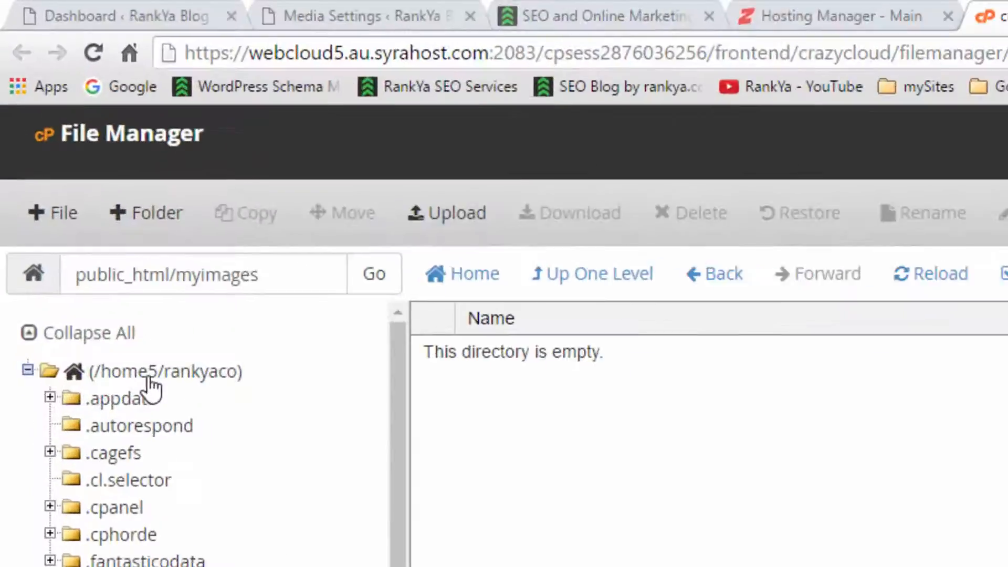
left_click(68, 157)
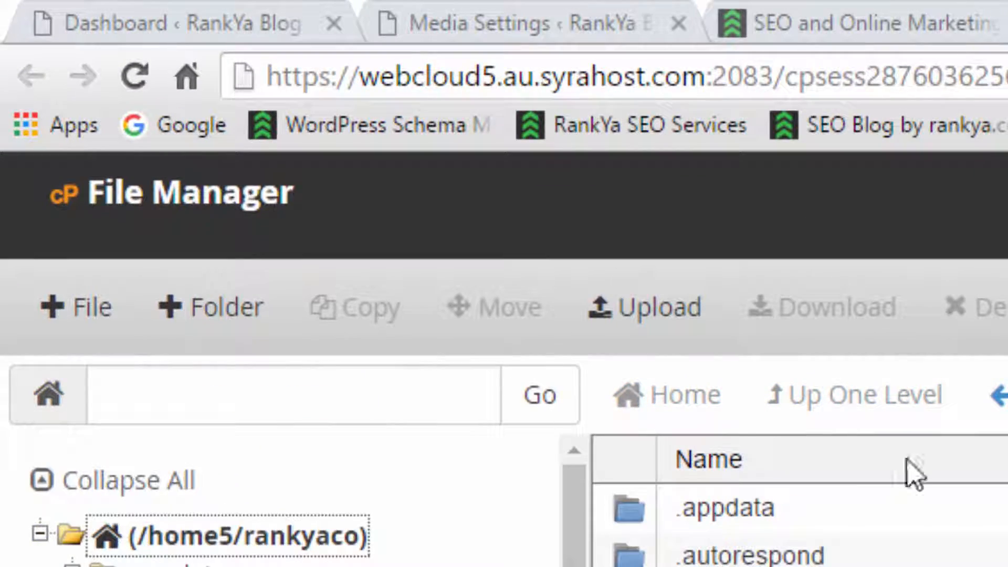
left_click(234, 533)
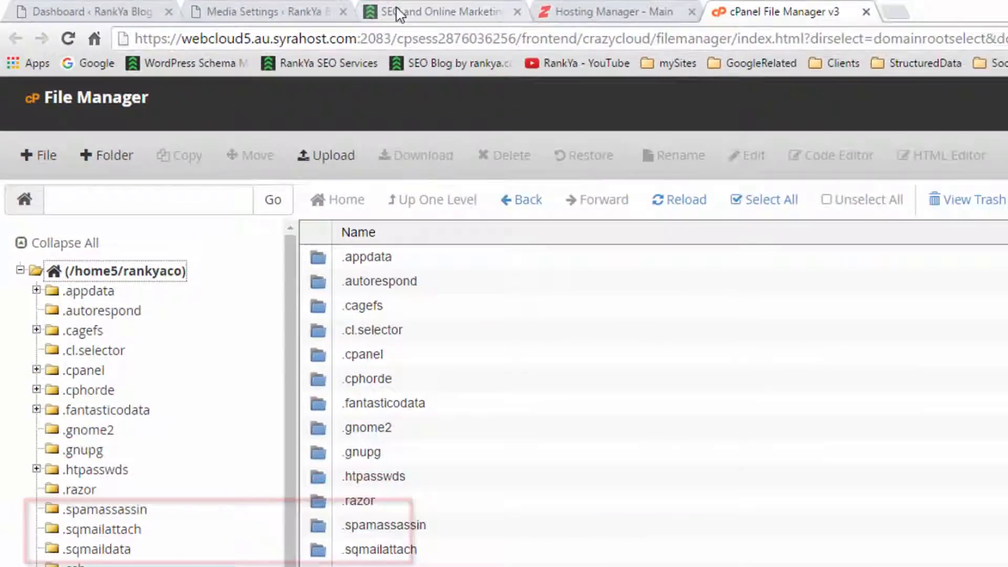
left_click(593, 23)
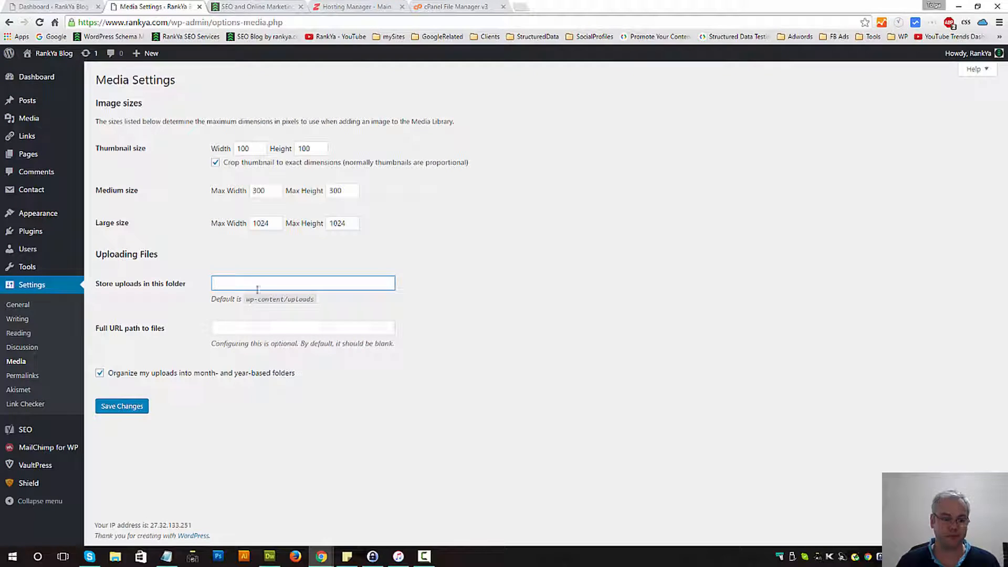
type("/")
type("home")
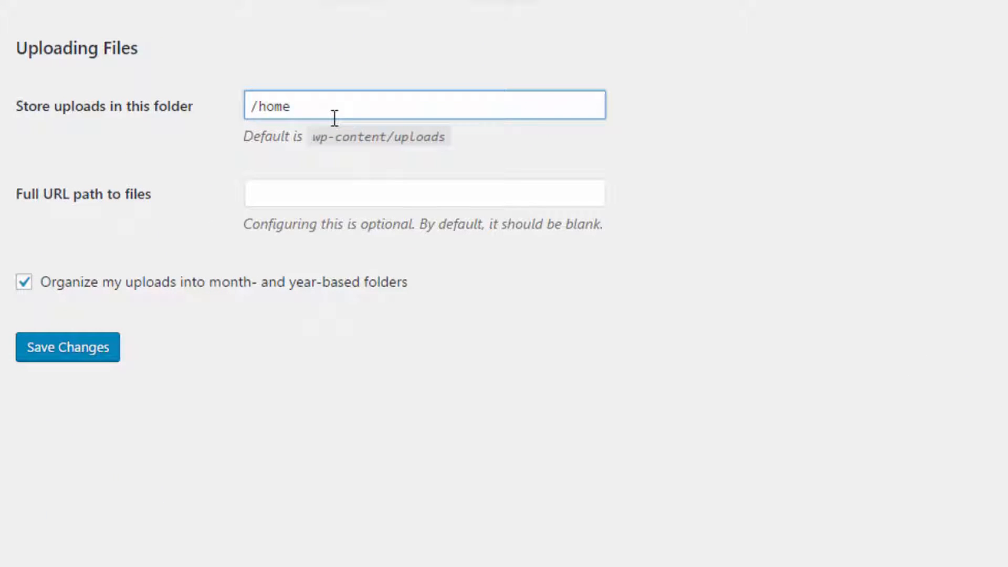
type("5/rankyaco")
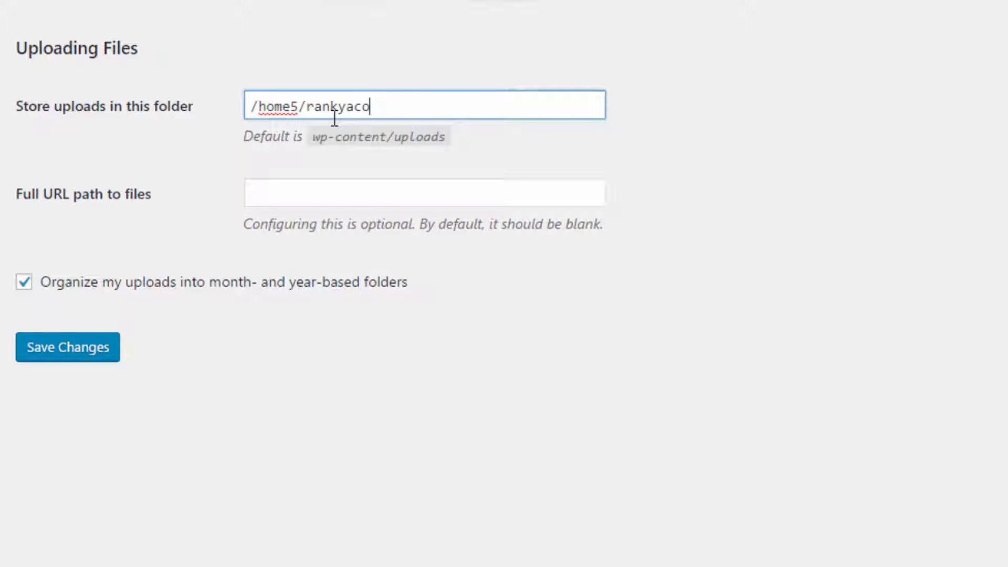
type("/publi")
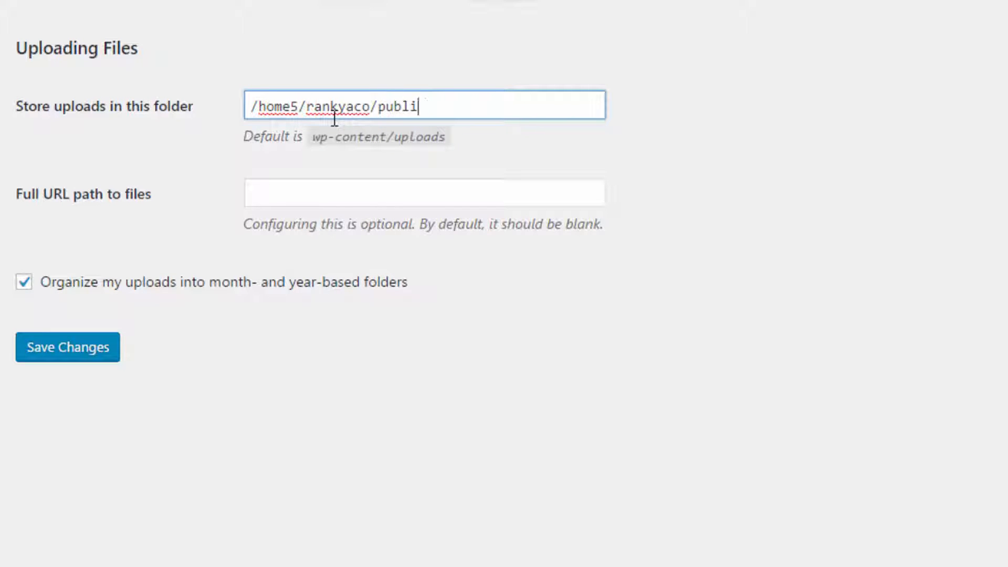
type("c_html/myima")
key("BackSpace")
key("BackSpace")
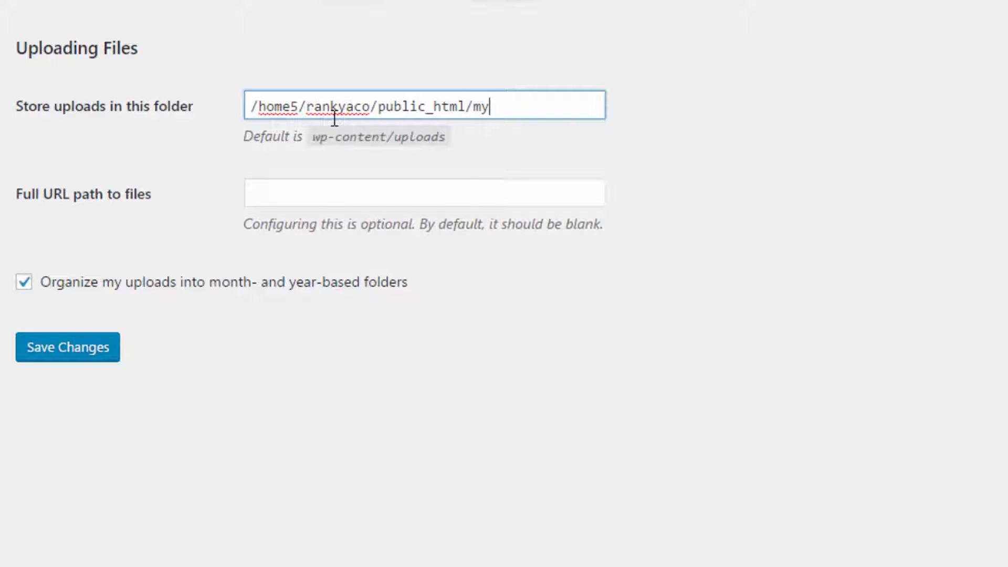
type("images/")
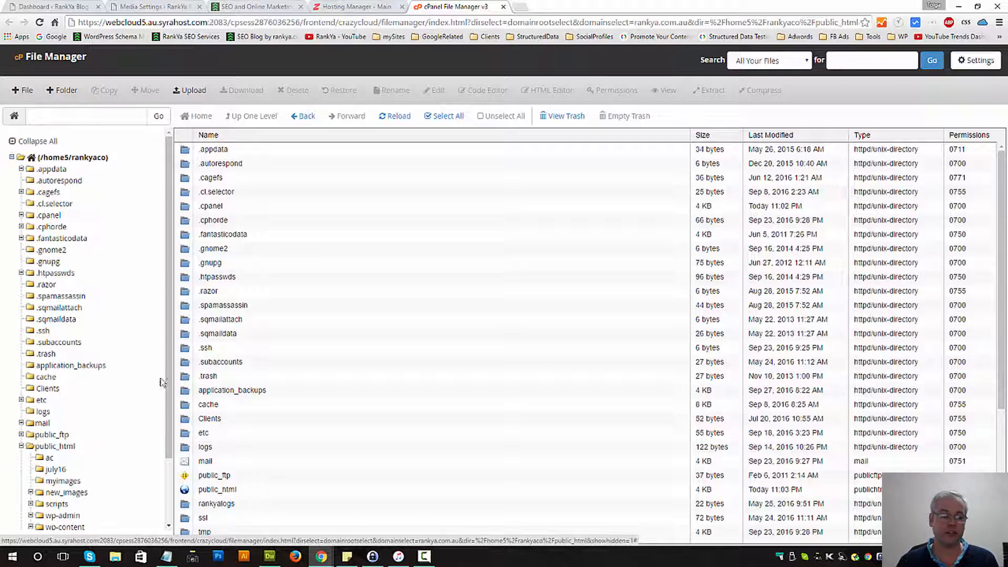
- Open the myimages folder under public_html in File Manager and compare its location with the uploads path in Media Settings
left_click(58, 445)
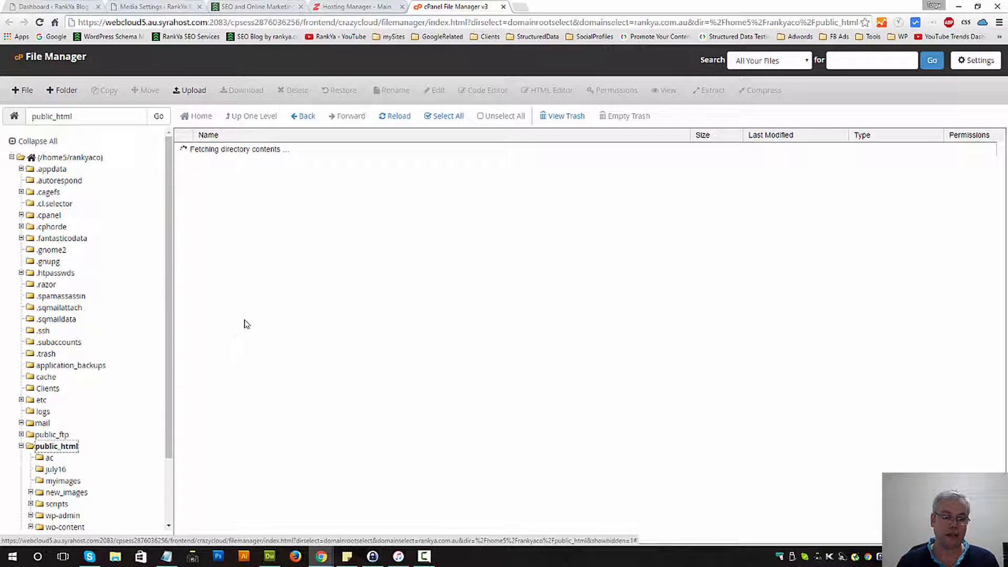
double_click(185, 181)
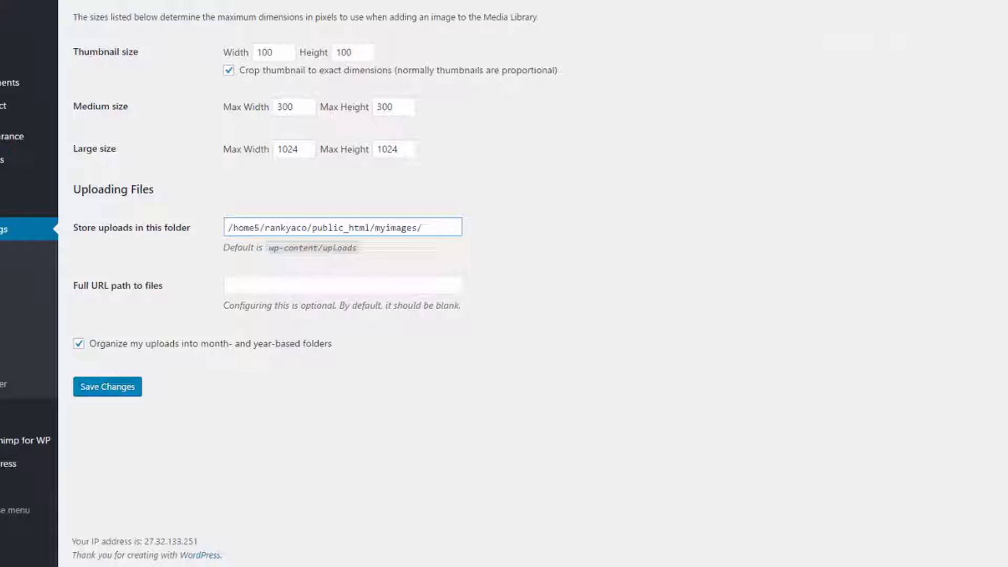
left_click_drag(577, 99, 94, 100)
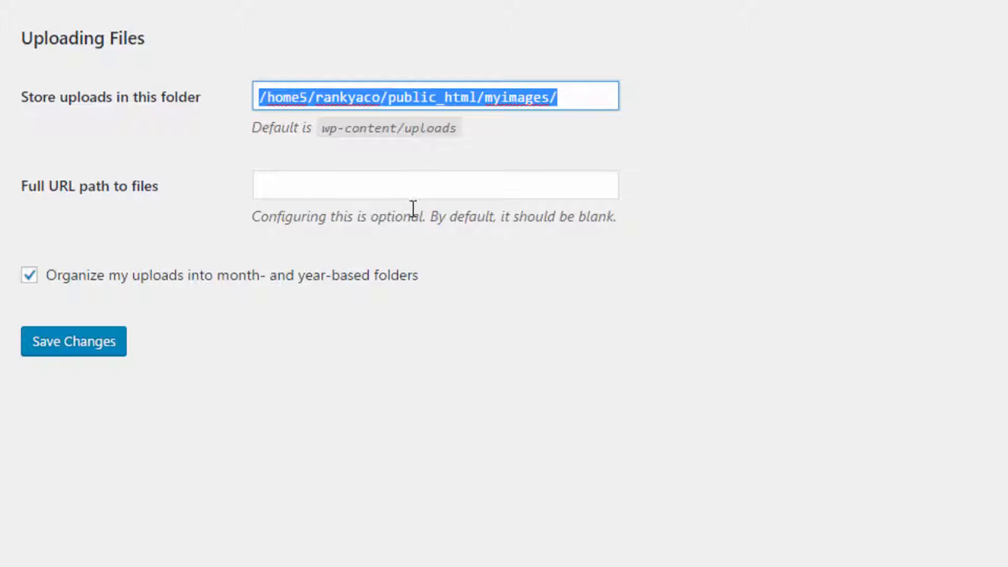
left_click(404, 192)
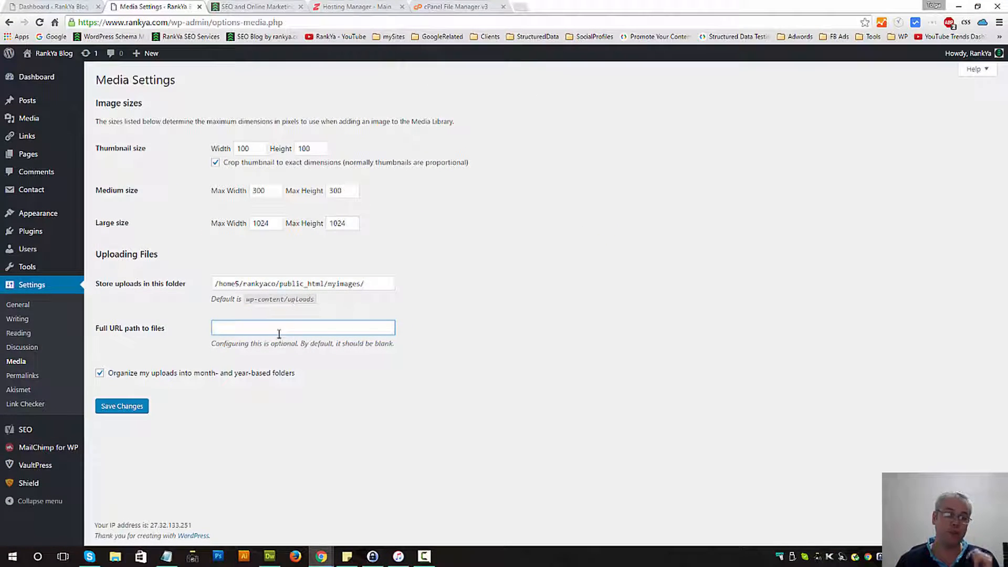
left_click(450, 6)
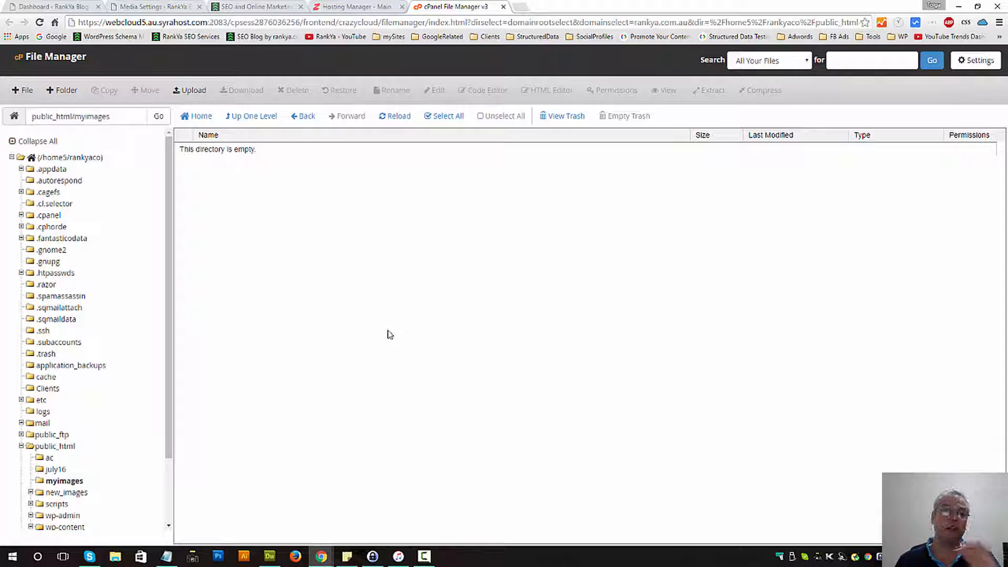
left_click(339, 7)
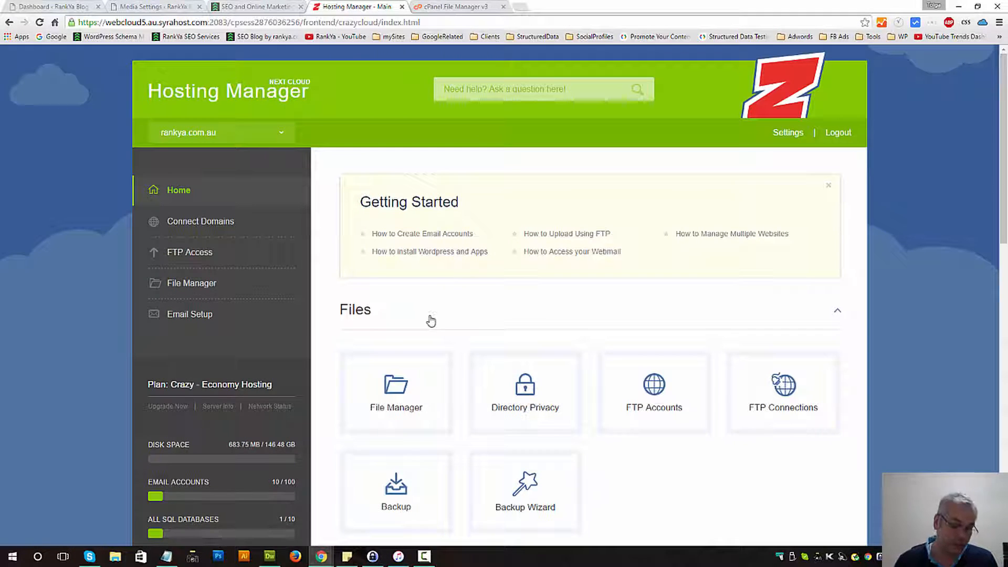
left_click(161, 6)
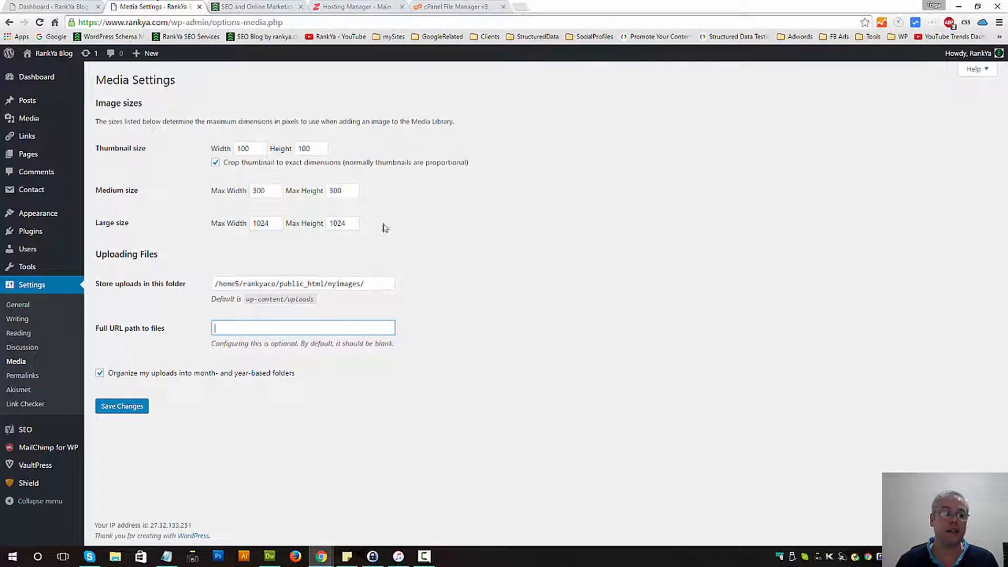
type("https://")
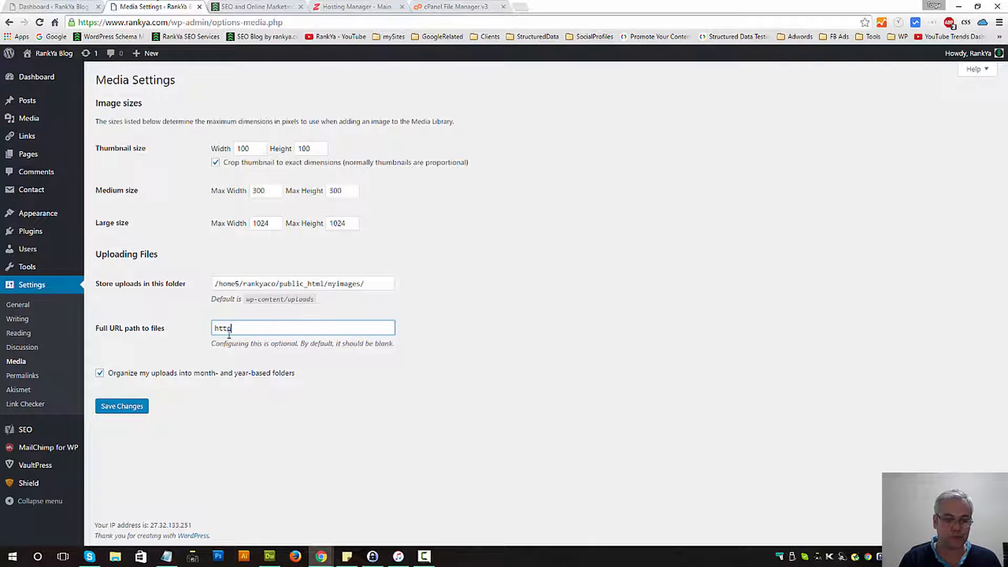
type("www.")
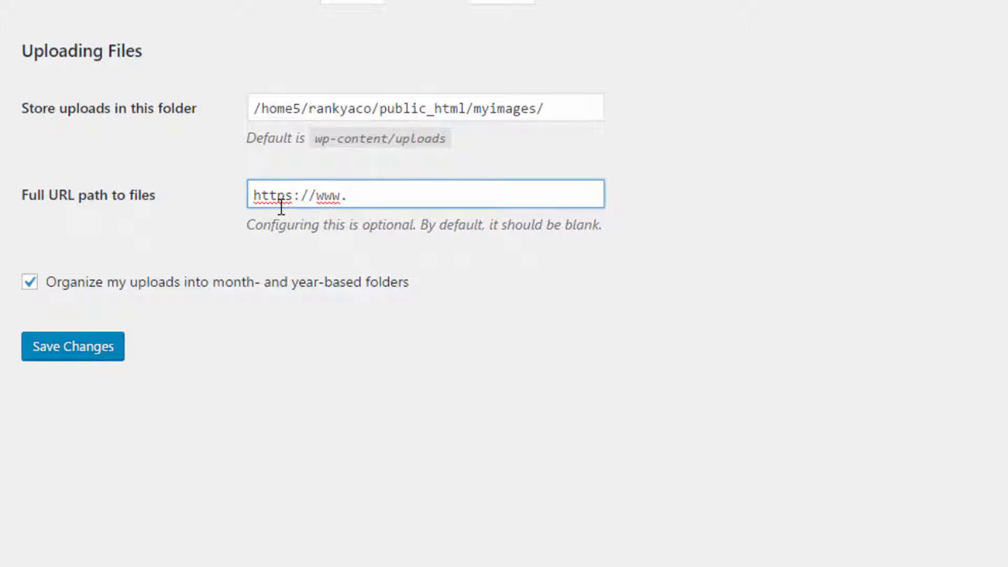
type("myimages")
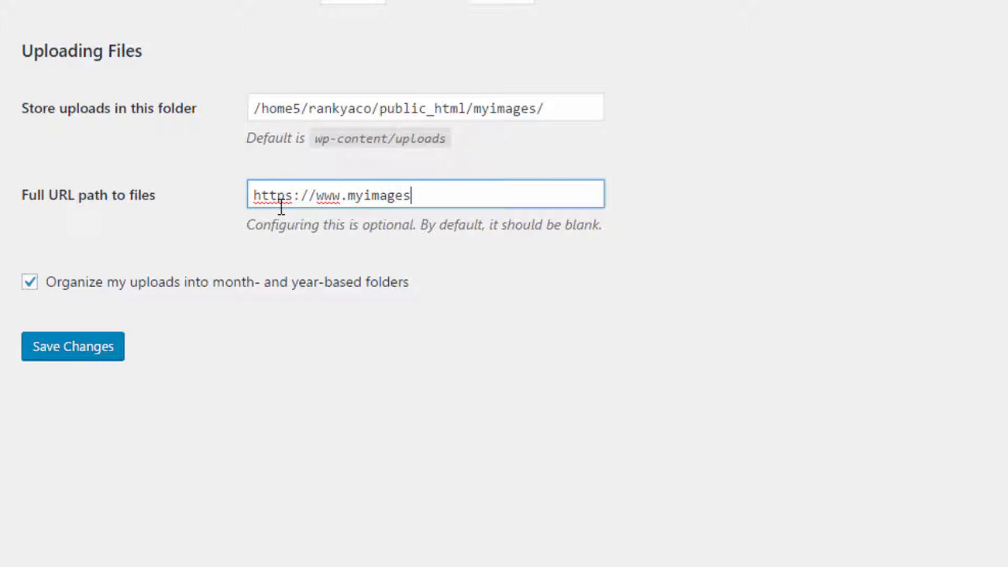
key("BackSpace")
key("BackSpace")
key("BackSpace")
key("BackSpace")
key("BackSpace")
key("BackSpace")
key("BackSpace")
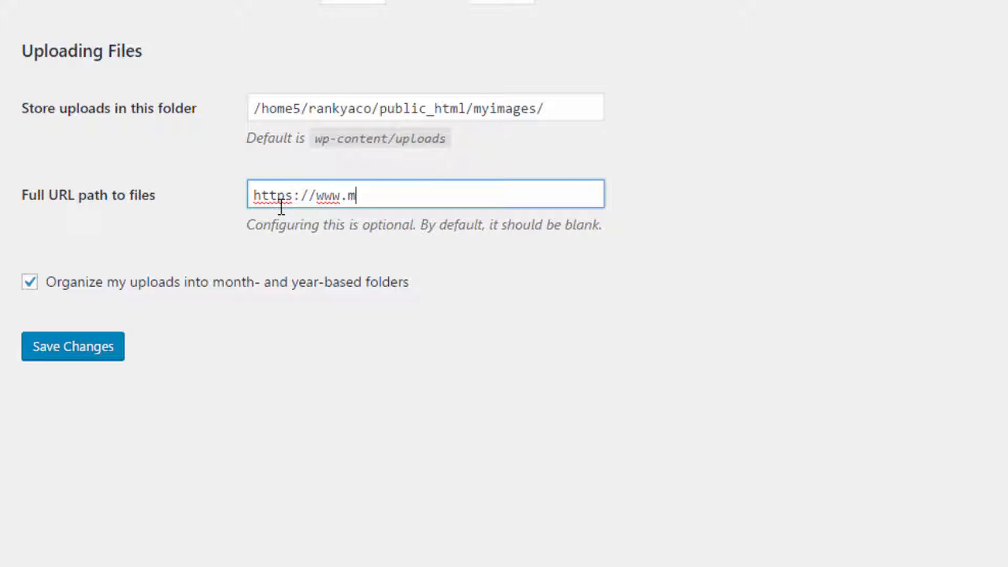
type("images.ra")
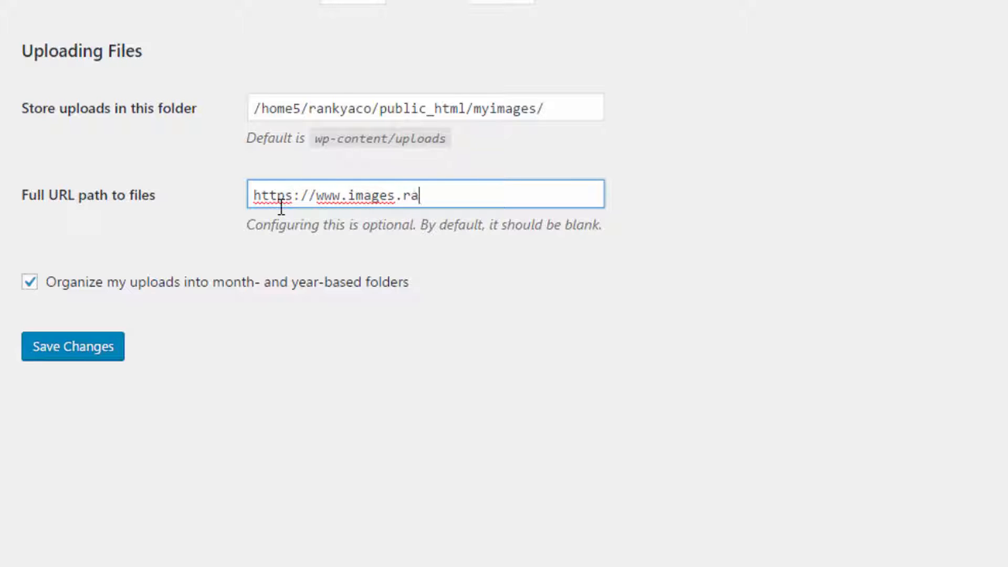
type("nkya.com/")
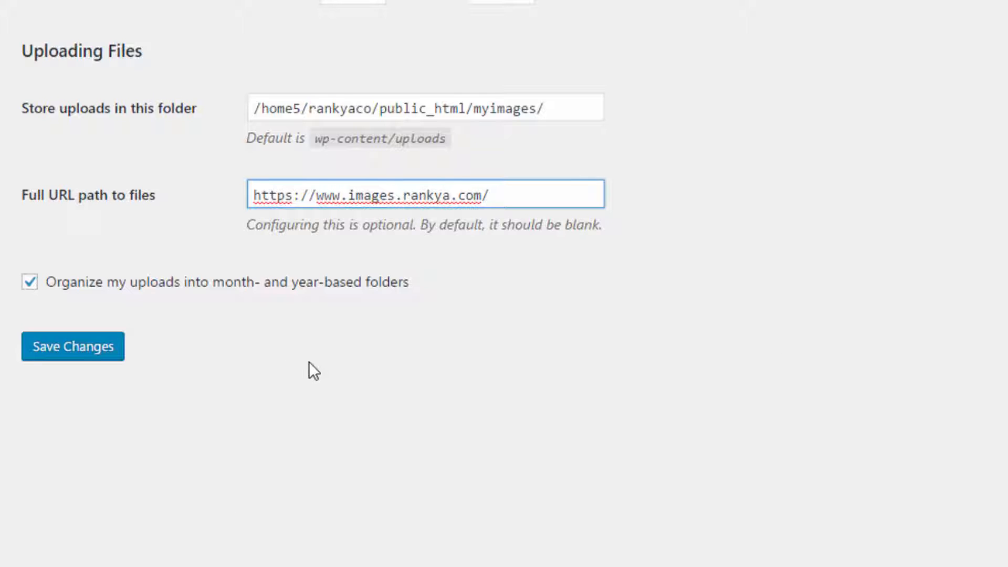
- Clear the full URL path to files and the custom uploads storage folder, leaving both fields blank
key("ctrl+a")
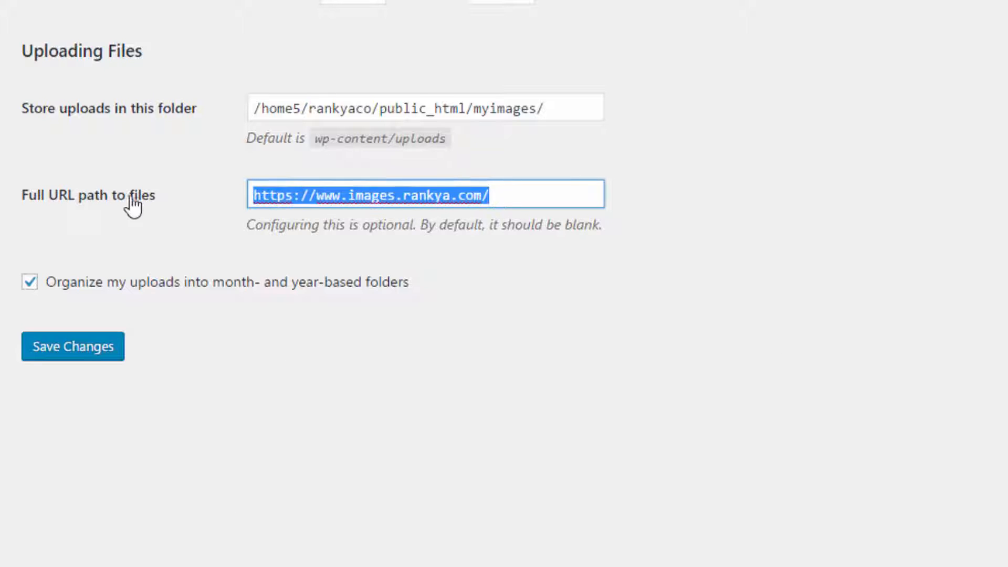
key("Delete")
left_click_drag(562, 117, 254, 103)
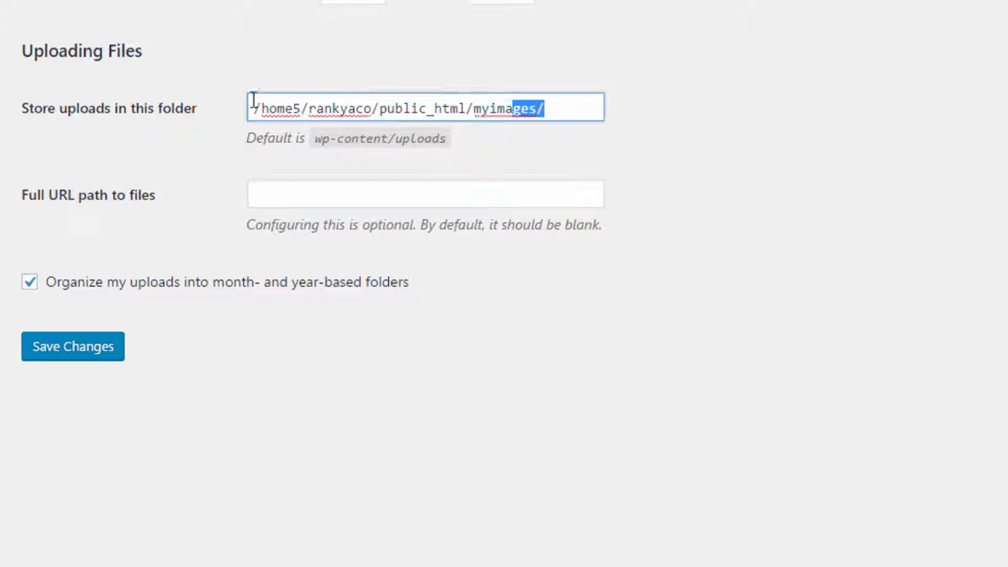
key("Delete")
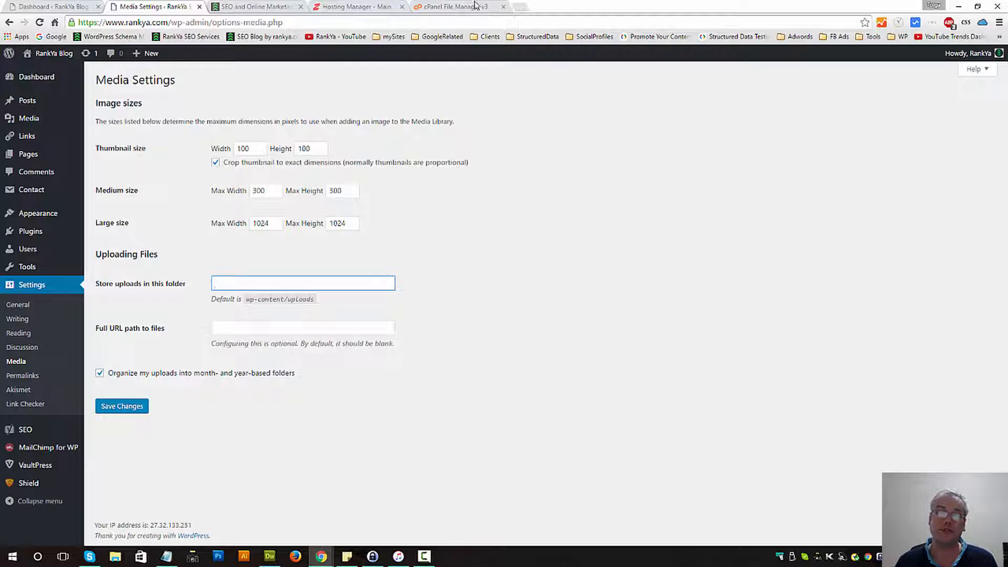
- Browse in the hosting File Manager from public_html through wp-content and uploads into the 2016 folder
left_click(456, 6)
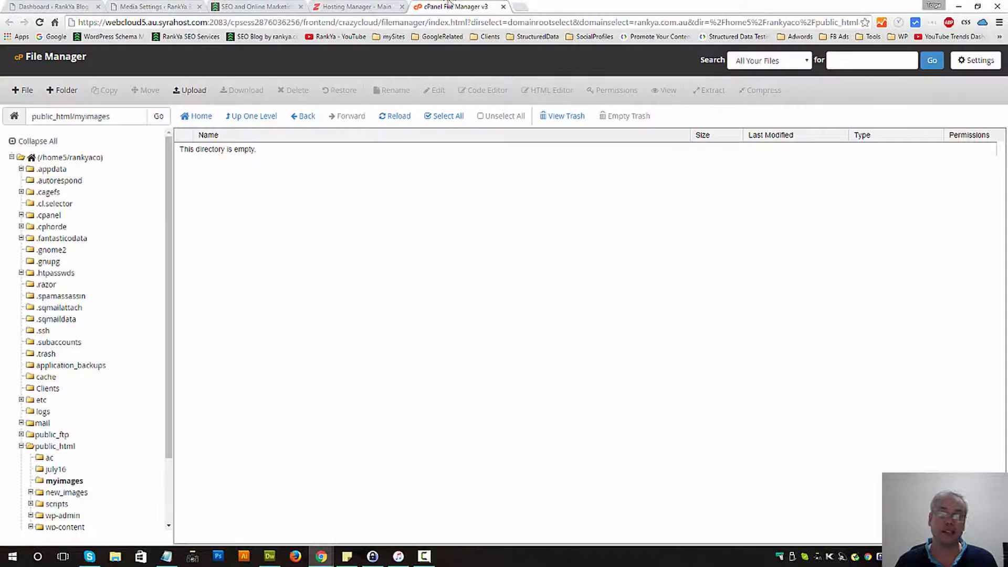
left_click(55, 445)
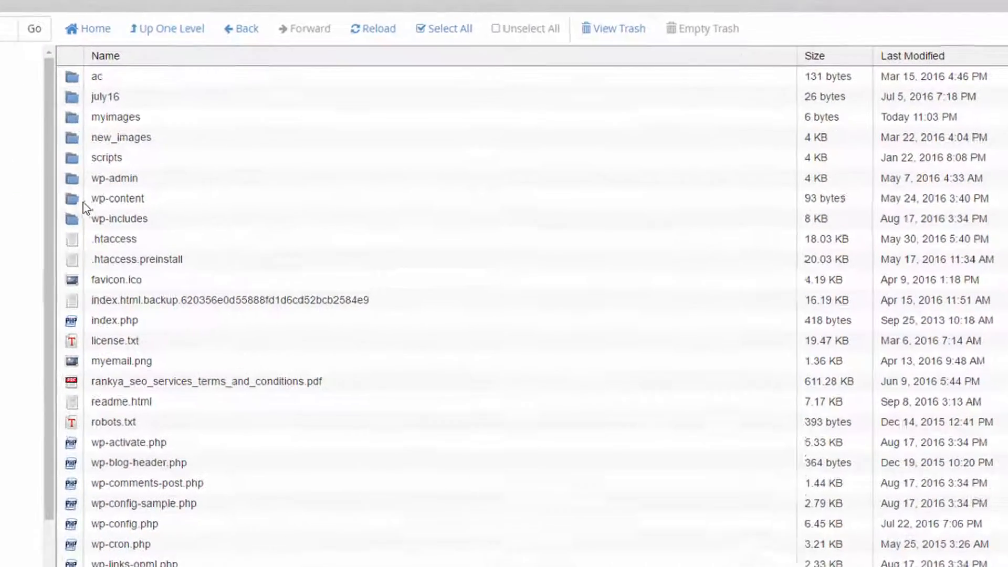
left_click(161, 226)
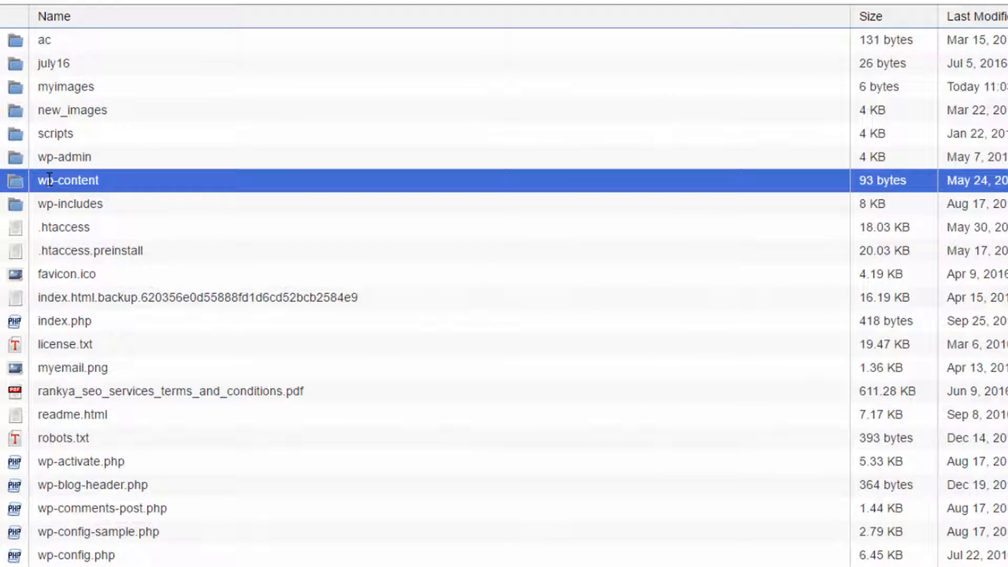
double_click(20, 190)
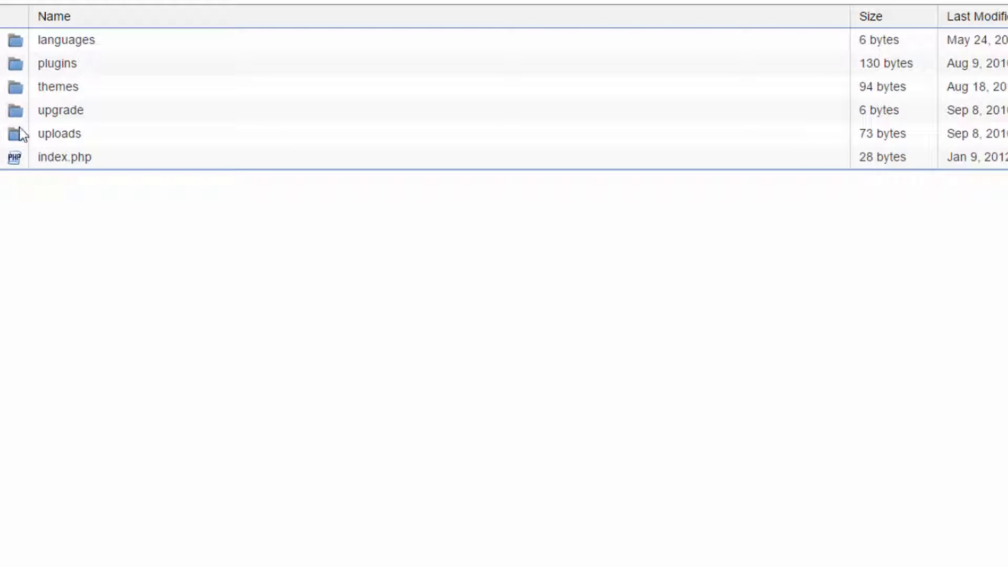
double_click(18, 134)
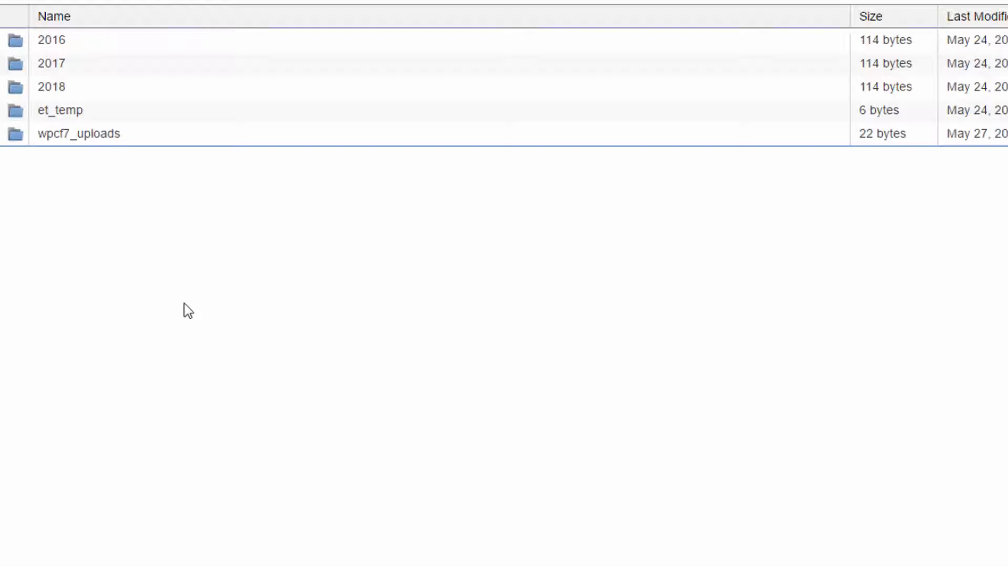
left_click(14, 48)
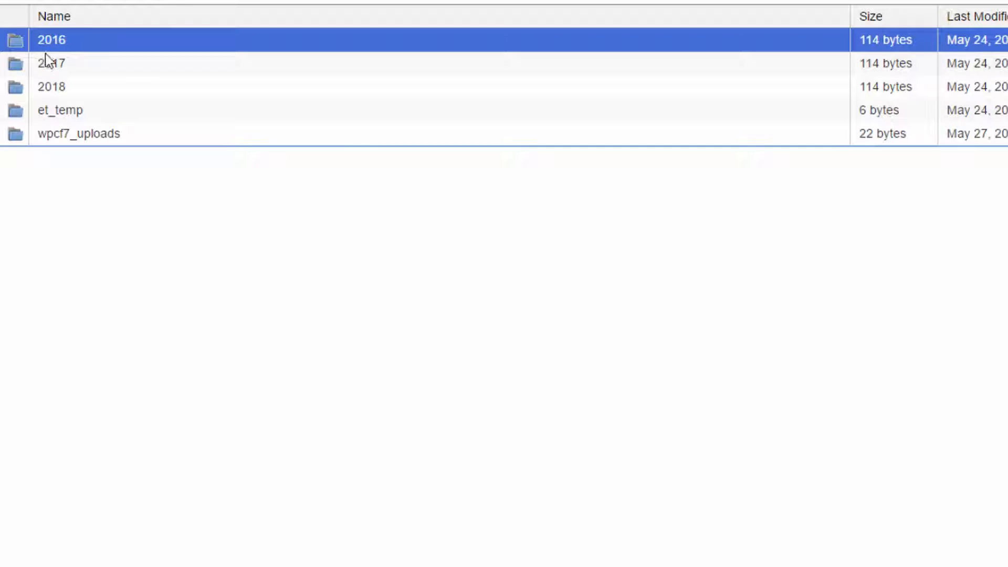
double_click(18, 41)
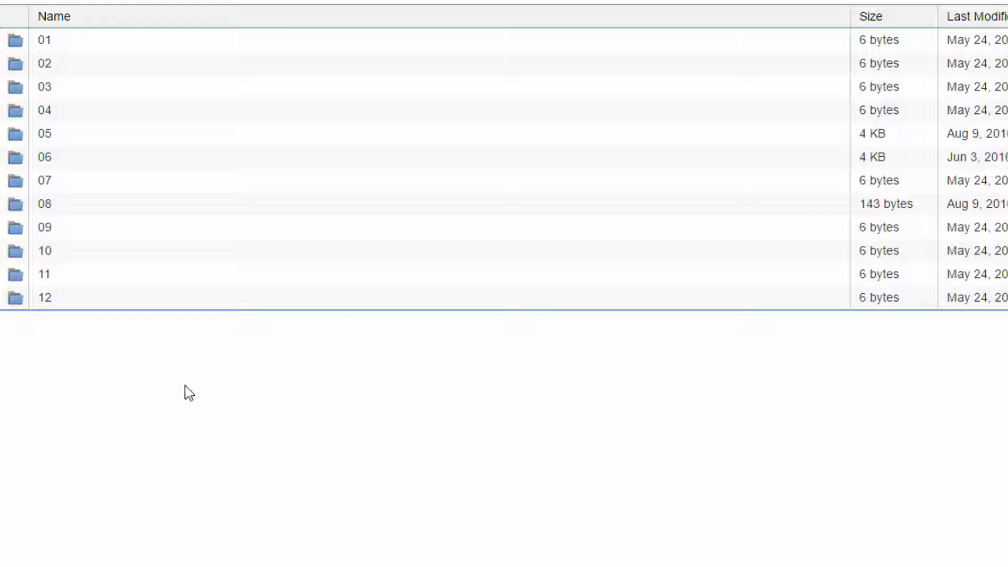
- Examine the month-based subfolders 01, 02 and 03 inside the 2016 uploads folder
left_click(21, 34)
left_click(19, 68)
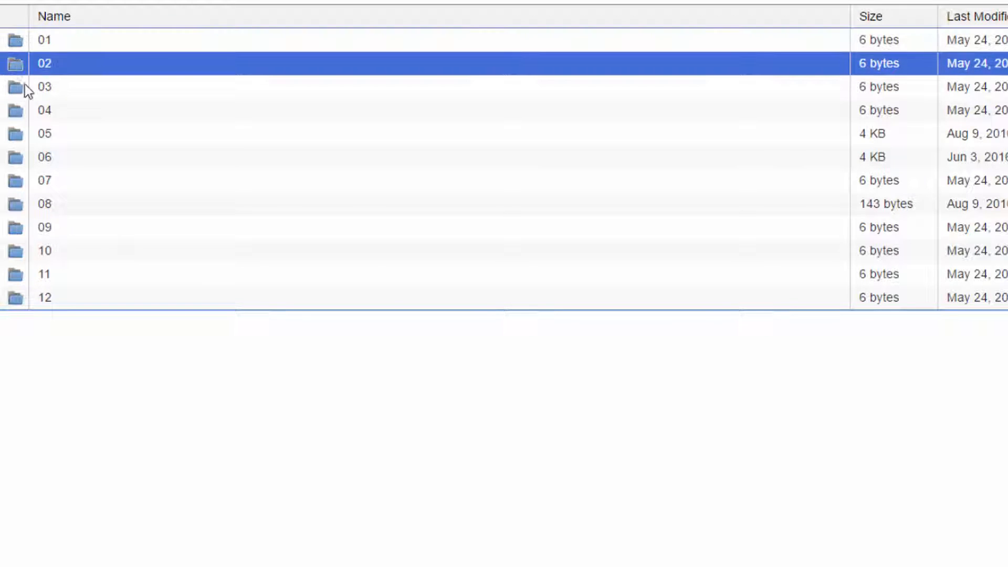
left_click(24, 85)
left_click(13, 41)
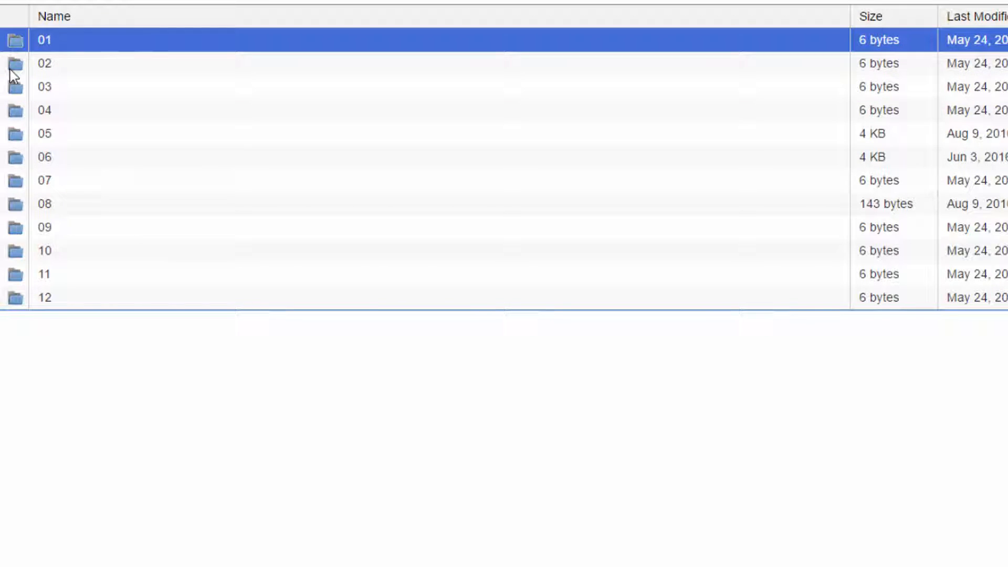
left_click(13, 64)
left_click(15, 87)
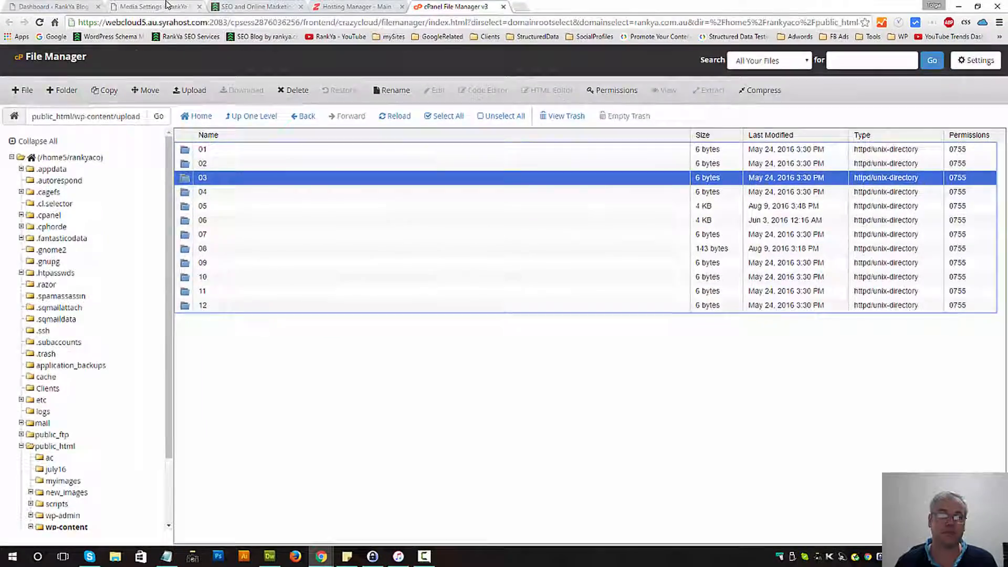